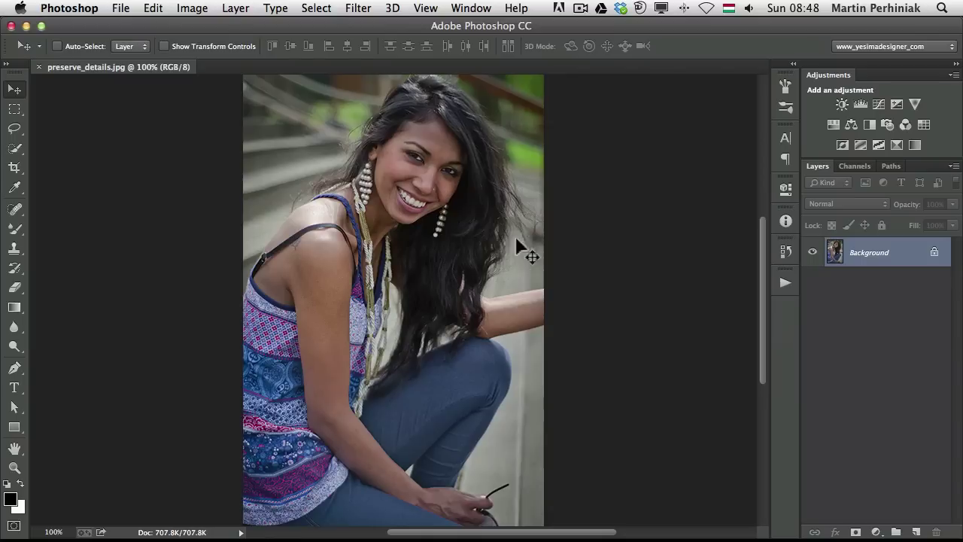
Step: Open the Image Size dialog for preserve_details.jpg, showing its 400 × 604 px size
click(202, 10)
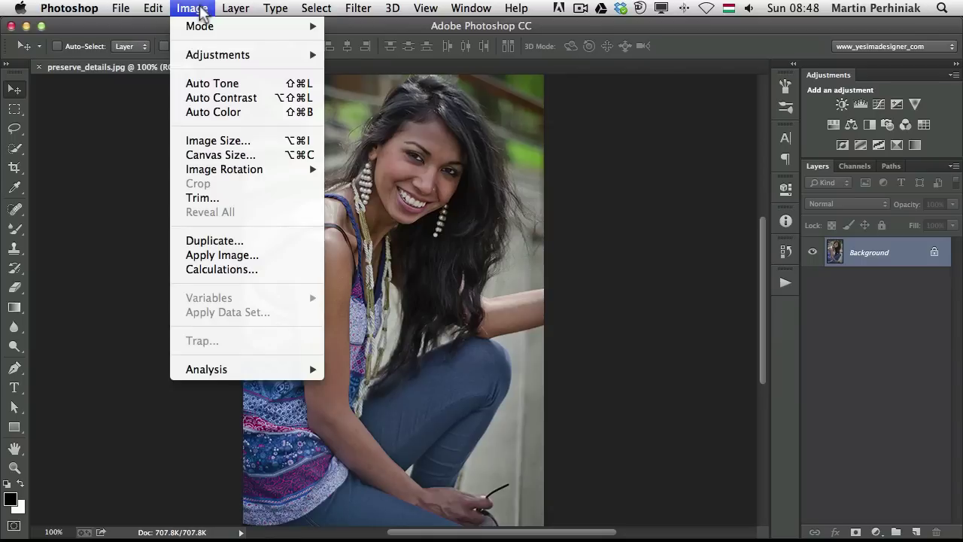
click(235, 141)
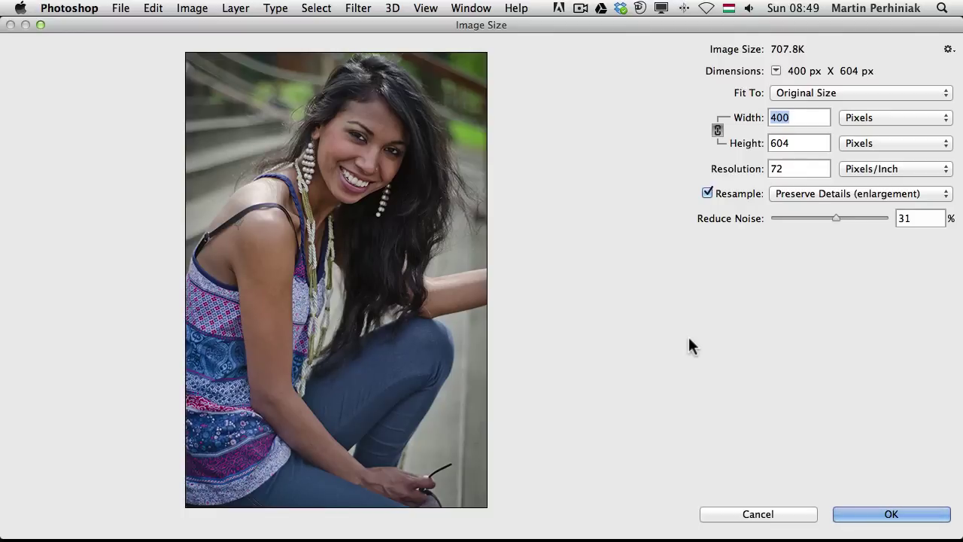
Step: Set the Resample method to Bicubic Smoother (enlargement)
click(810, 190)
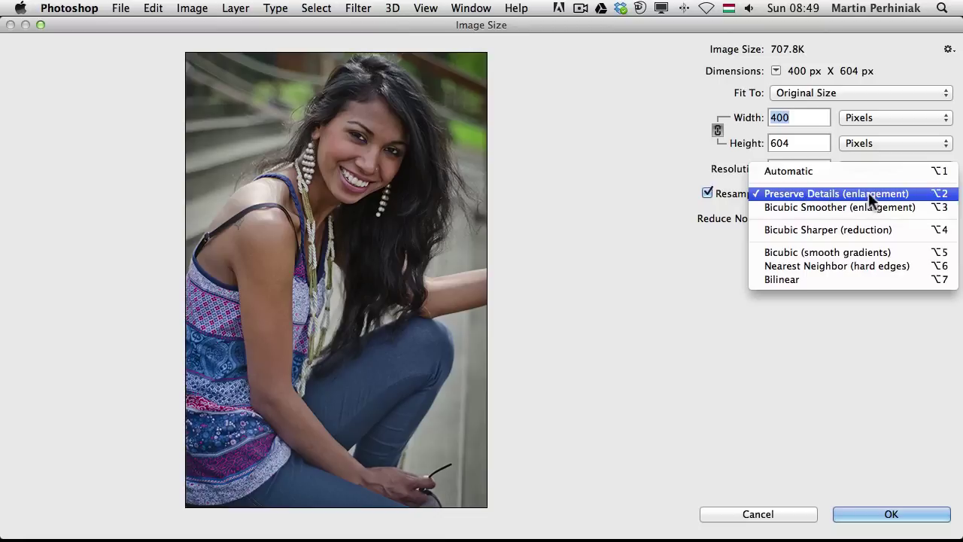
click(632, 216)
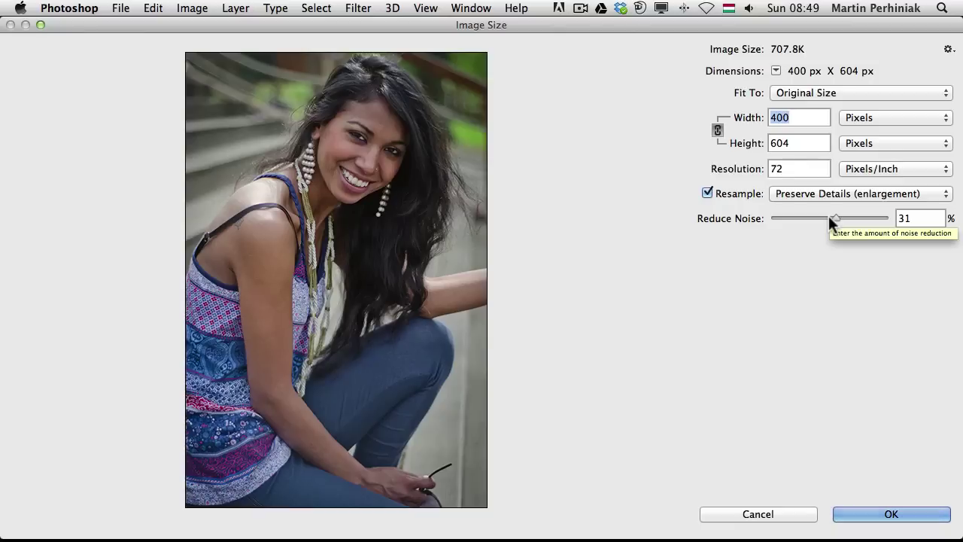
click(795, 194)
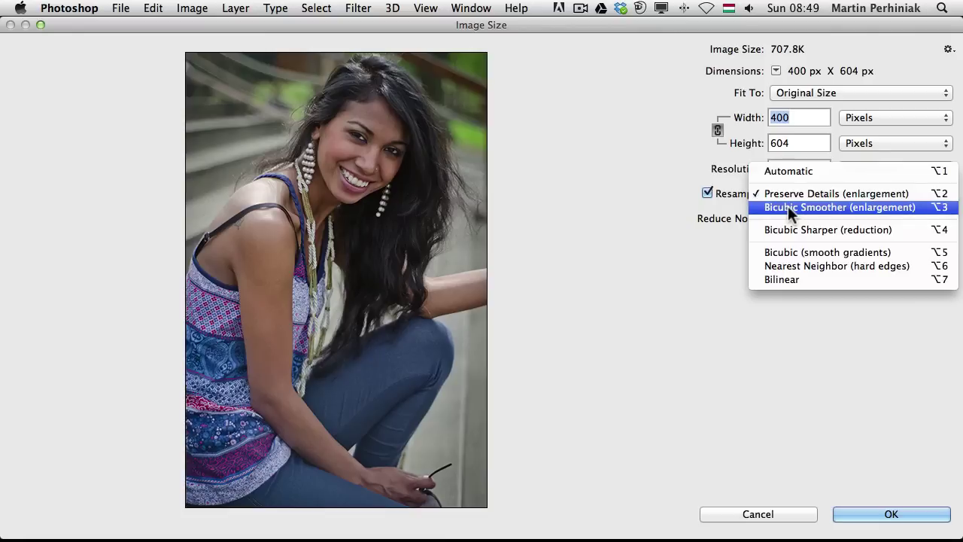
click(791, 210)
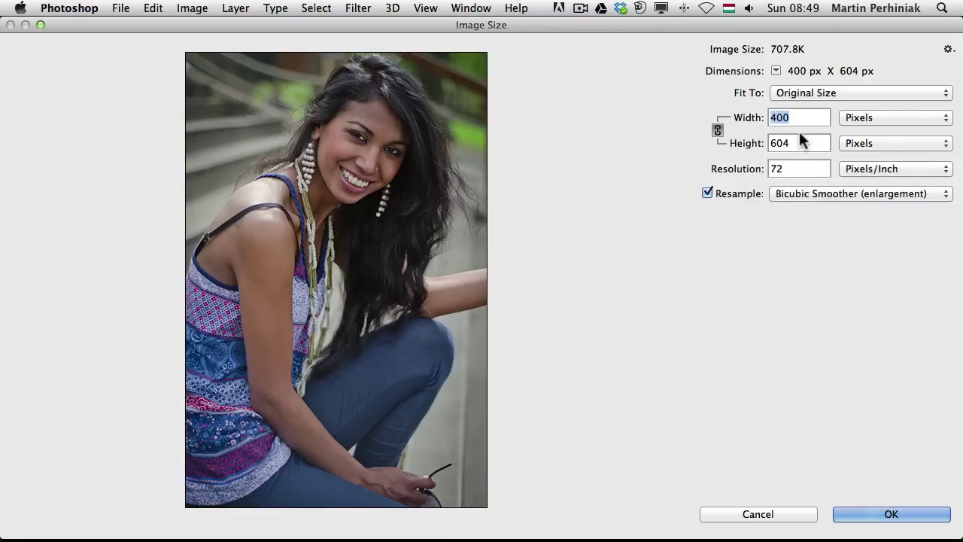
Step: Set the width to 1000 px, making the height 1510 px
text(1500)
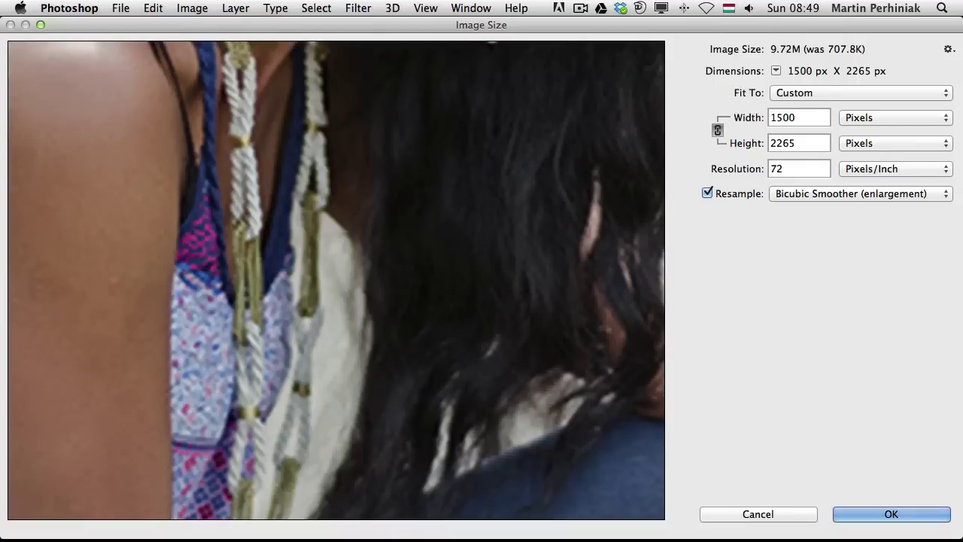
key(BackSpace)
key(BackSpace)
key(BackSpace)
text(00)
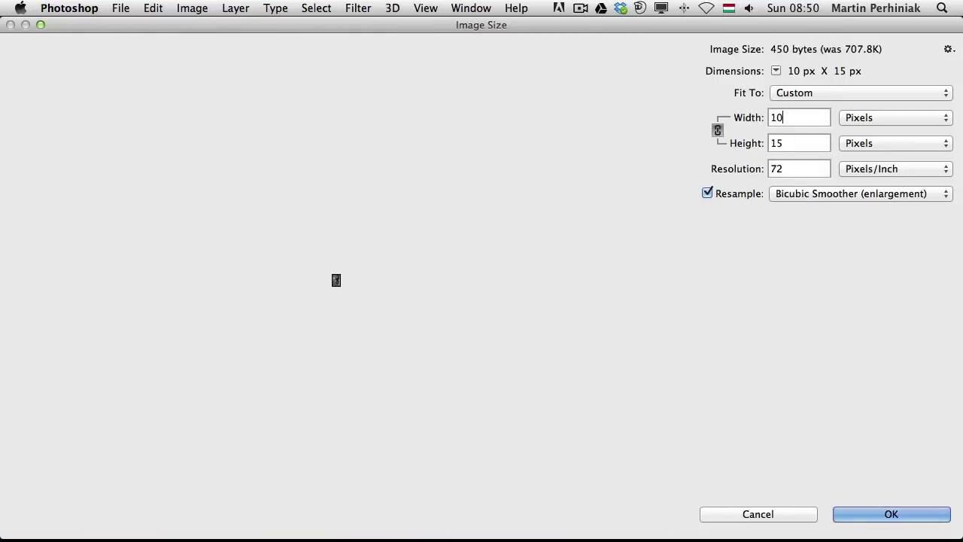
text(0)
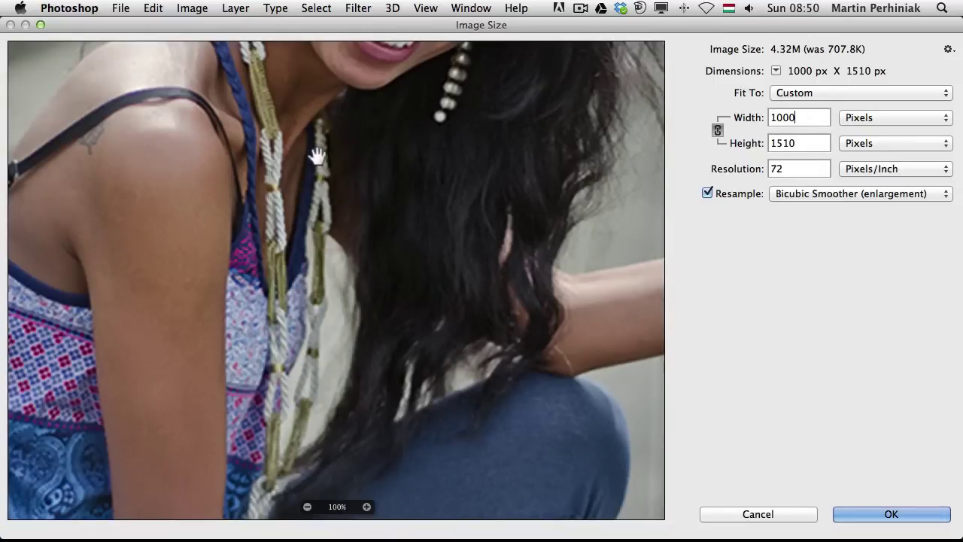
Step: Pan the Image Size preview to inspect the enlarged face
drag(359, 112, 357, 464)
drag(441, 451, 424, 347)
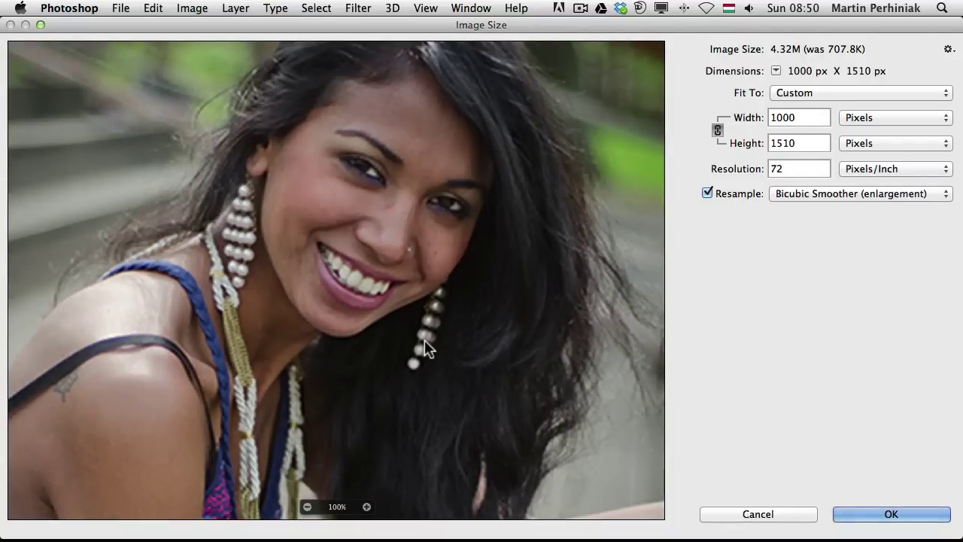
drag(454, 301, 432, 336)
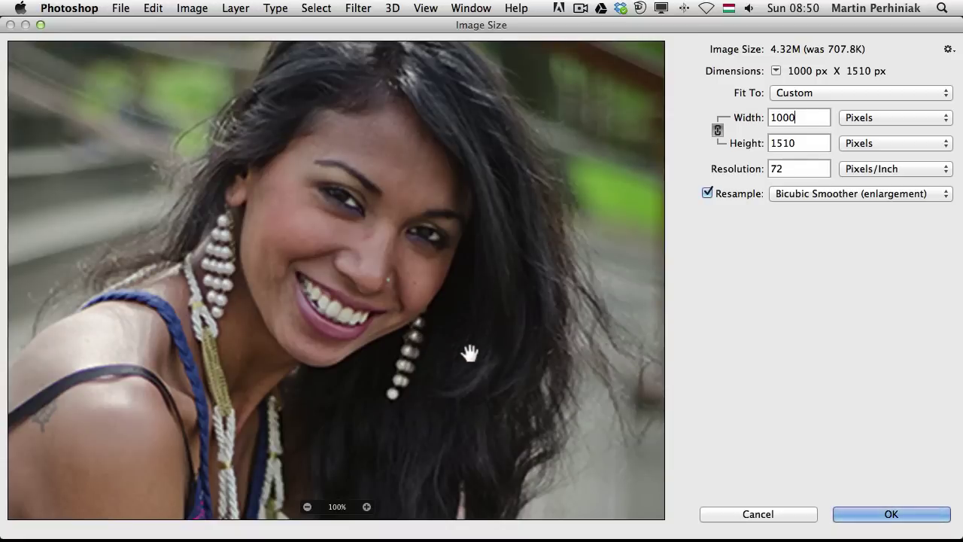
click(804, 193)
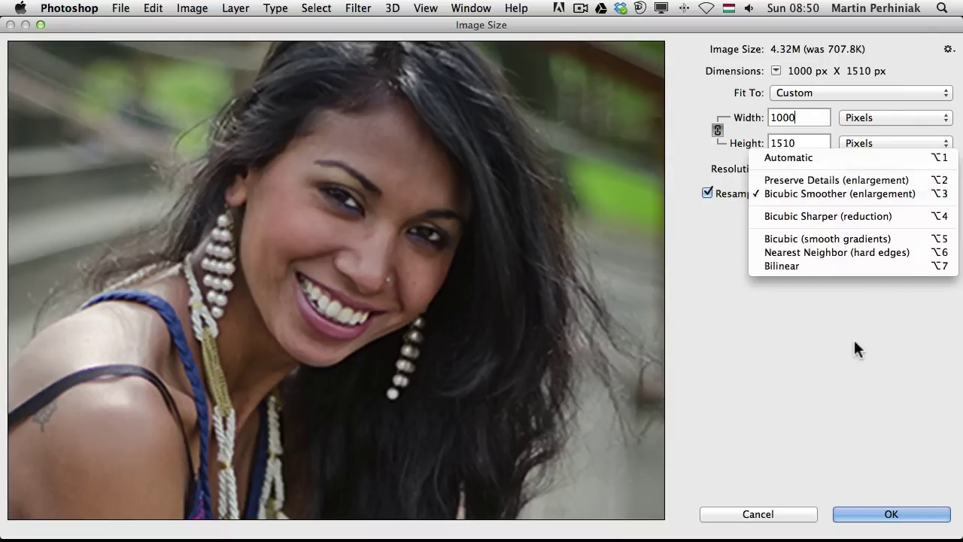
Step: Switch resampling to Preserve Details and lower Reduce Noise from 31 to 0
key(alt+3)
key(alt+2)
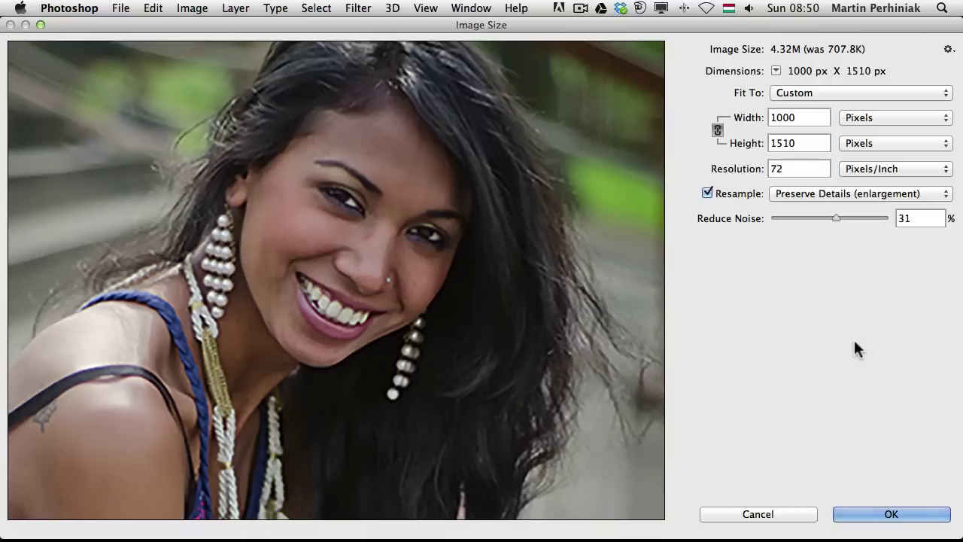
drag(797, 218, 791, 216)
drag(790, 216, 770, 217)
Step: Toggle between Bicubic Smoother and Preserve Details repeatedly to compare the preview
key(alt)
key(alt)
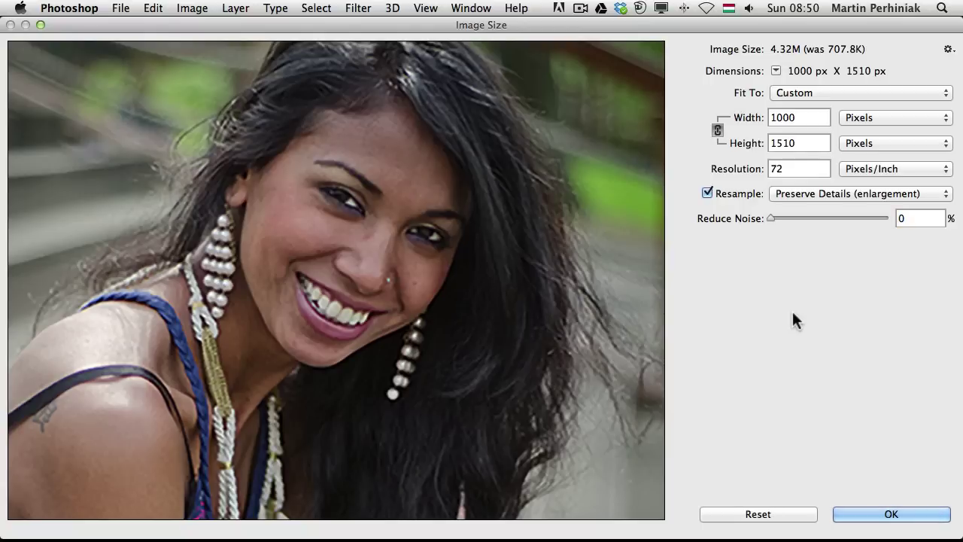
key(alt+3)
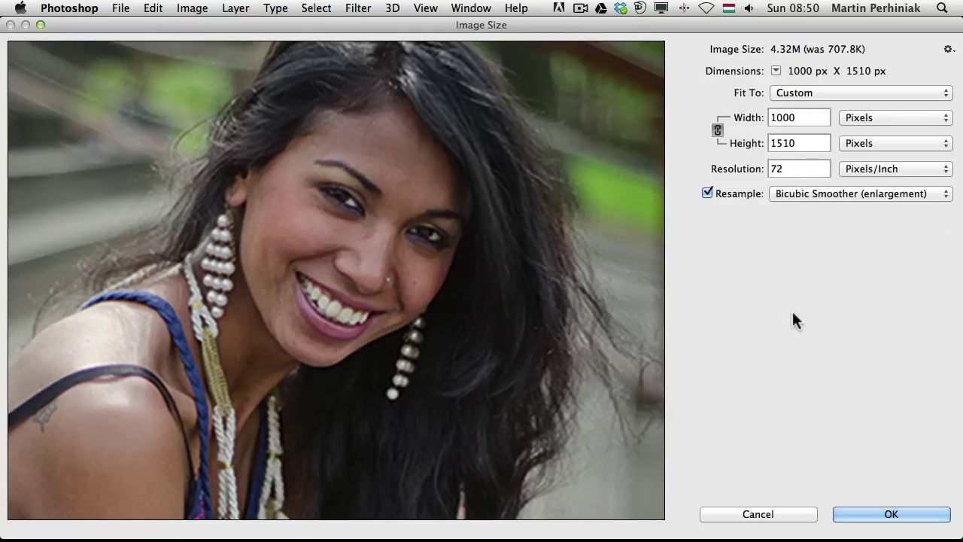
key(alt+2)
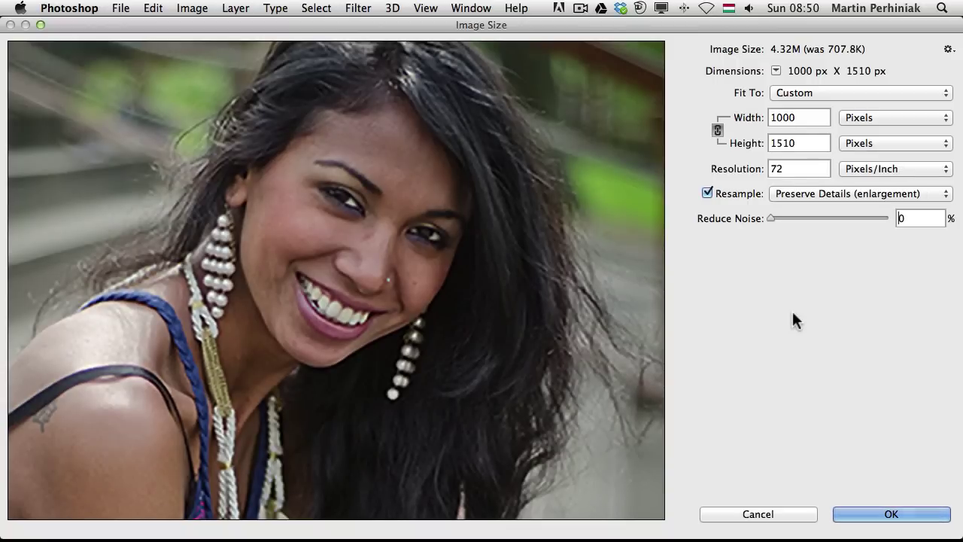
key(alt+3)
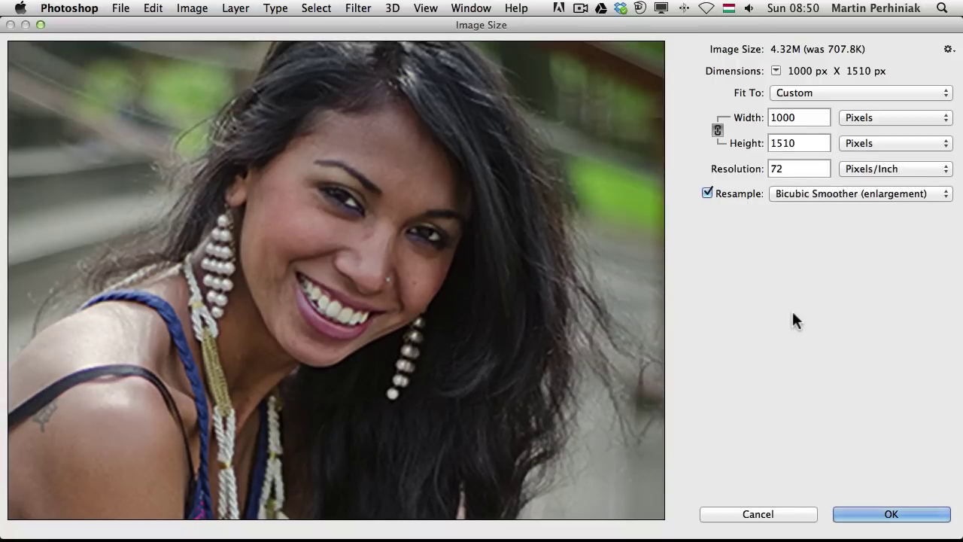
key(alt+2)
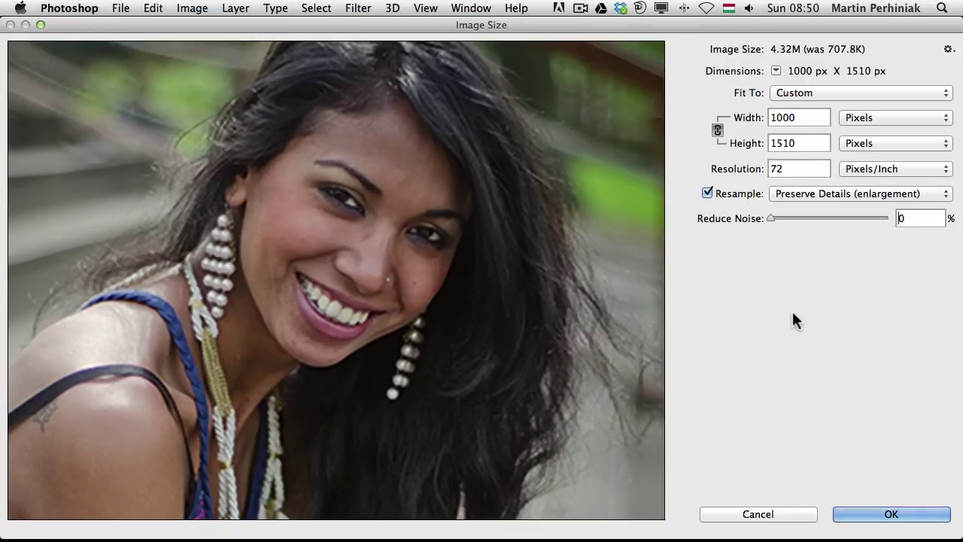
key(alt+3)
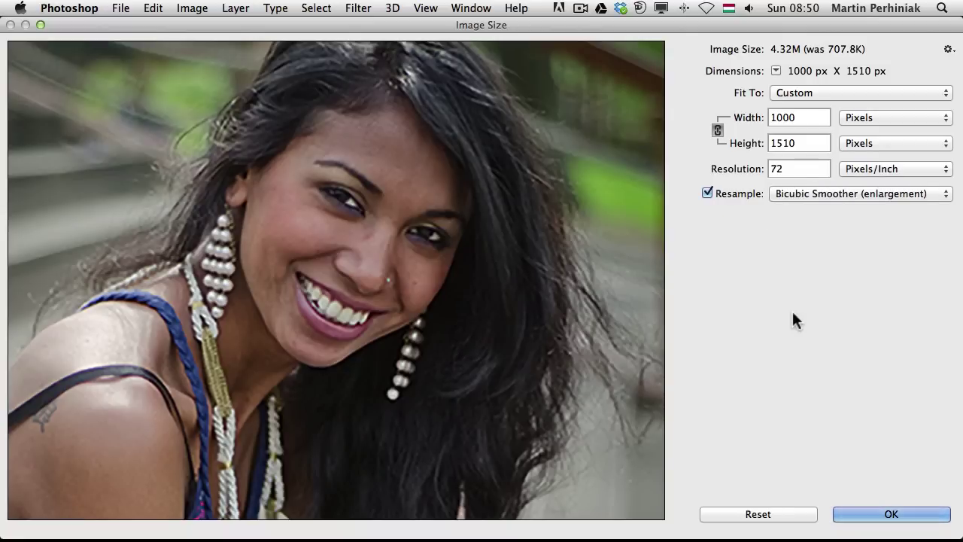
key(alt+2)
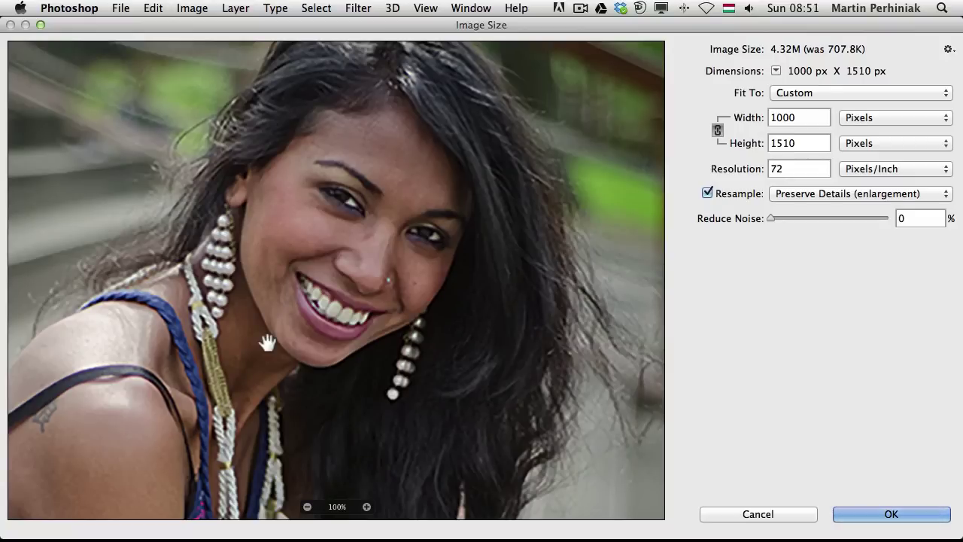
Step: Settle on Preserve Details and raise Reduce Noise to 9
key(alt)
key(alt+3)
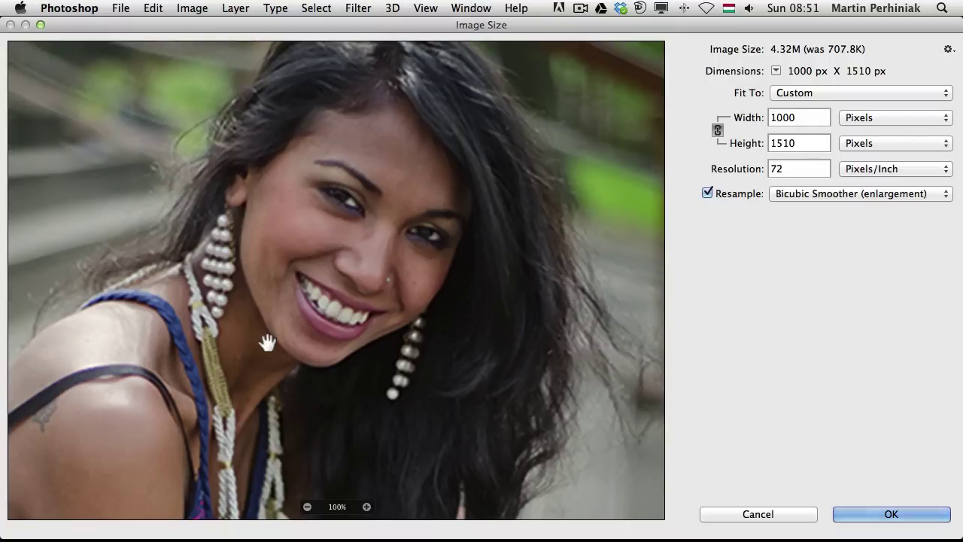
key(alt+2)
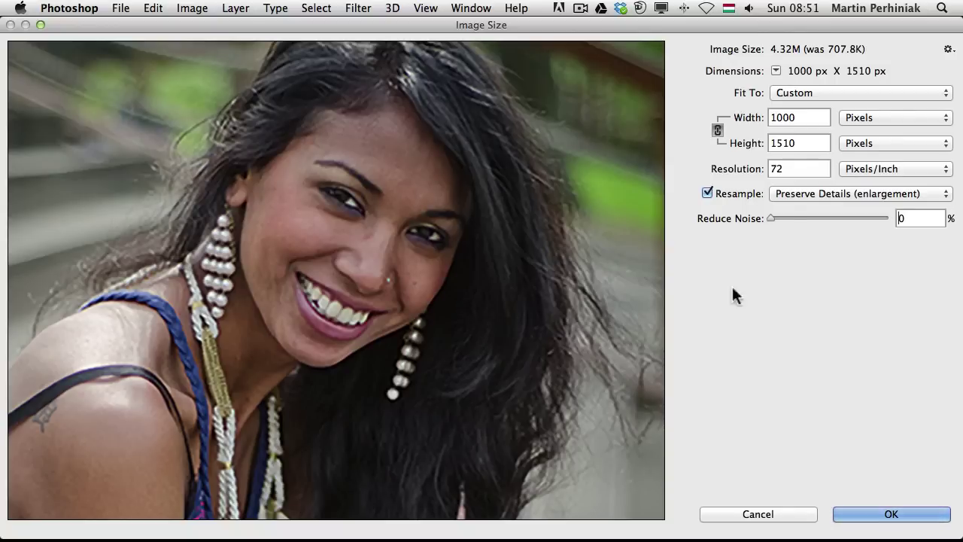
drag(785, 216, 802, 215)
Step: Raise Reduce Noise to 14%, recompare methods, and apply Preserve Details at 1000 × 1510 px
drag(802, 215, 809, 214)
key(alt)
key(alt+3)
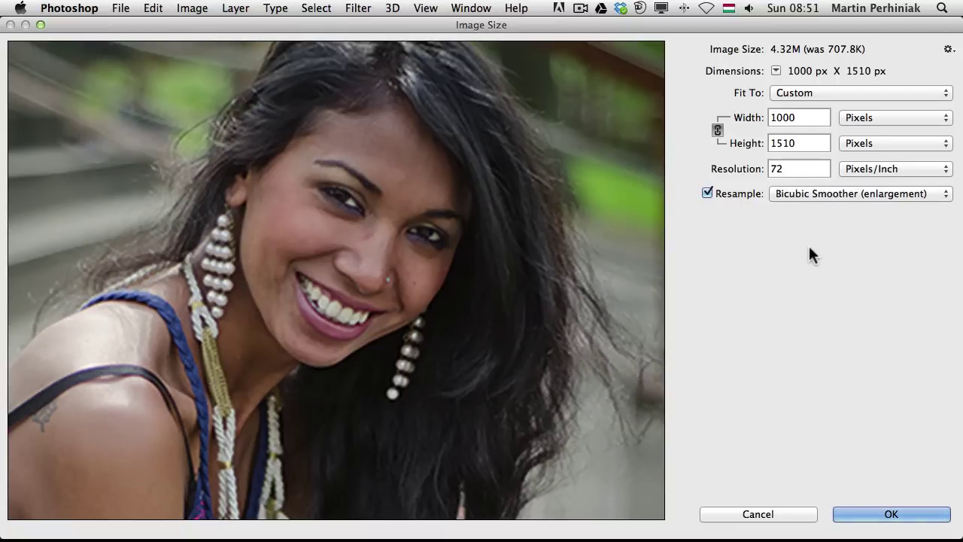
key(alt+2)
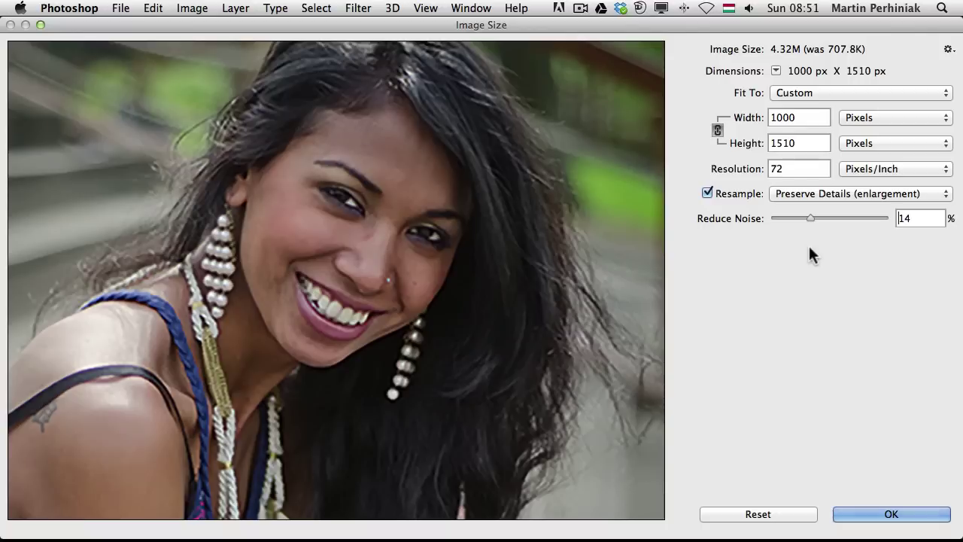
key(alt+3)
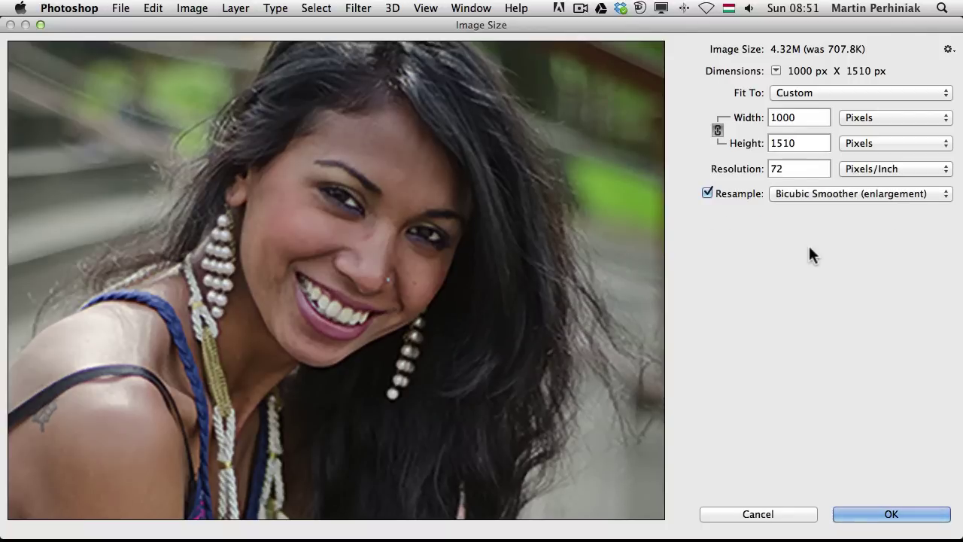
key(alt+2)
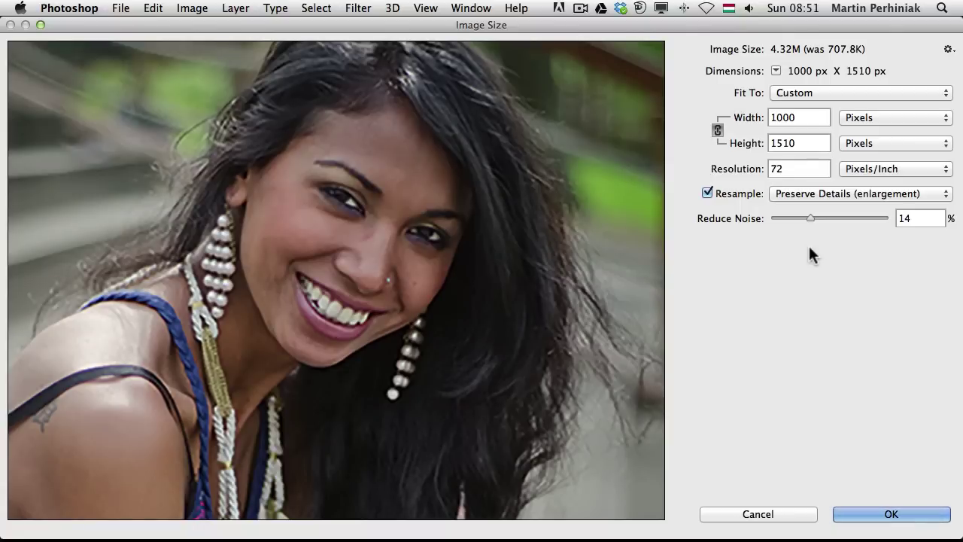
click(911, 520)
Step: Pan around the enlarged portrait, then undo the resize back to 707.8K
key(v)
drag(584, 307, 350, 254)
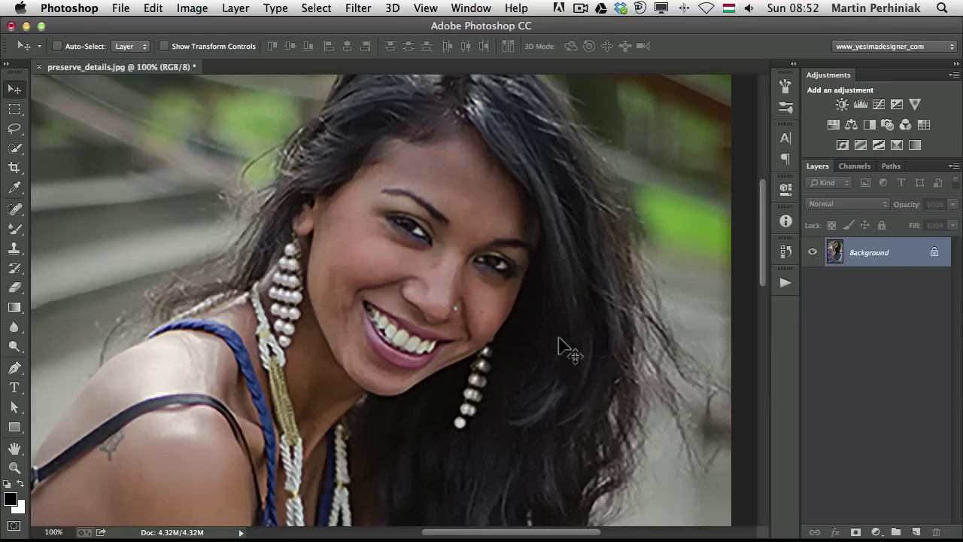
key(ctrl+z)
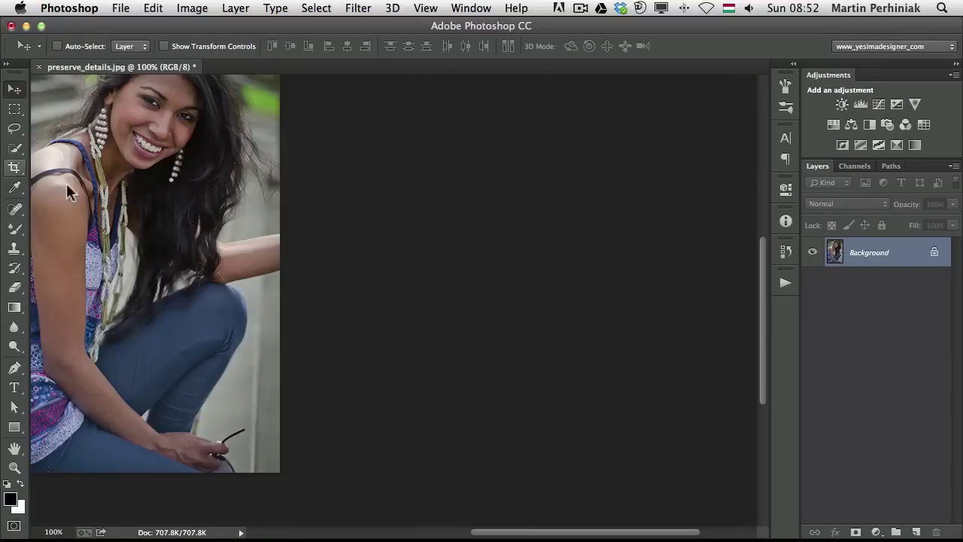
Step: Duplicate the portrait as preserve_details copy
drag(288, 263, 389, 264)
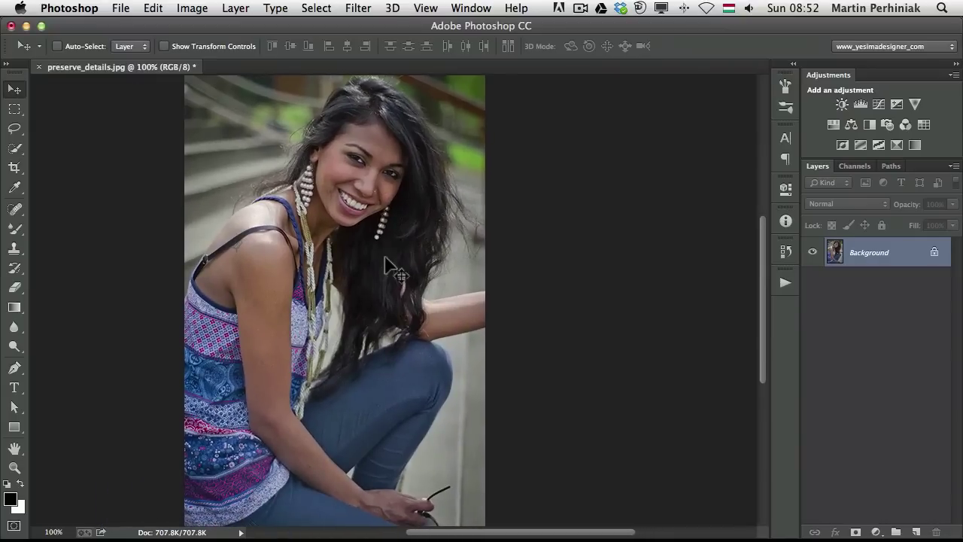
click(192, 8)
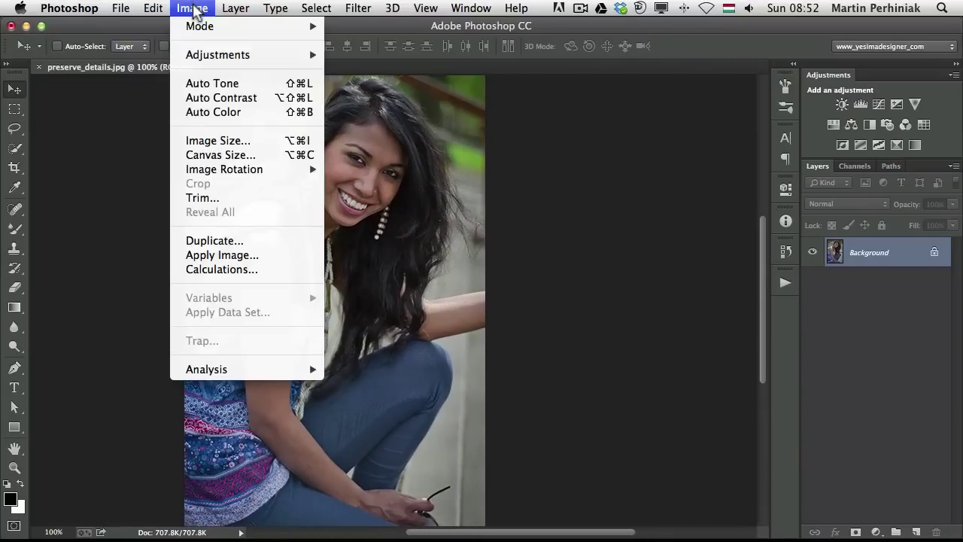
click(250, 240)
click(616, 245)
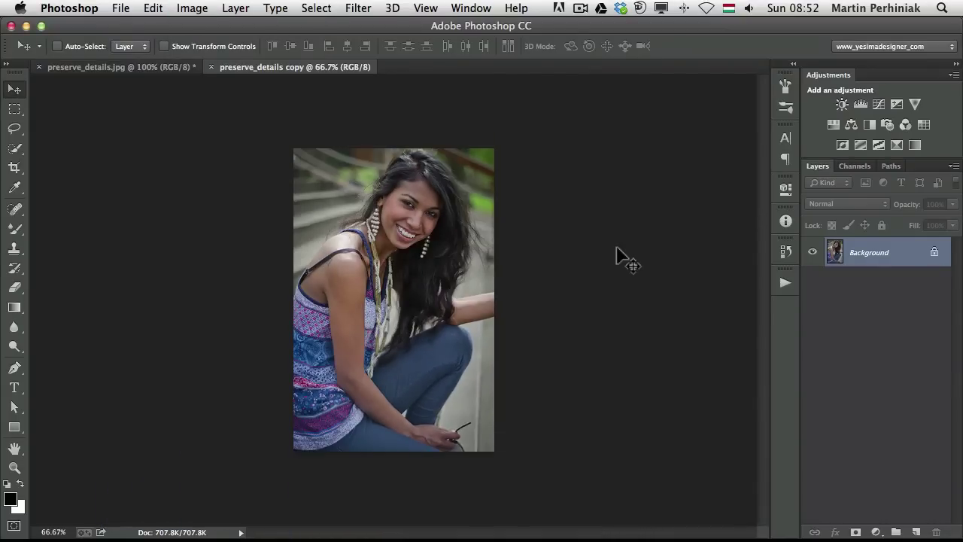
Step: View the copy at 100%, tile both documents 2-up vertically, and open Image Size
key(super+1)
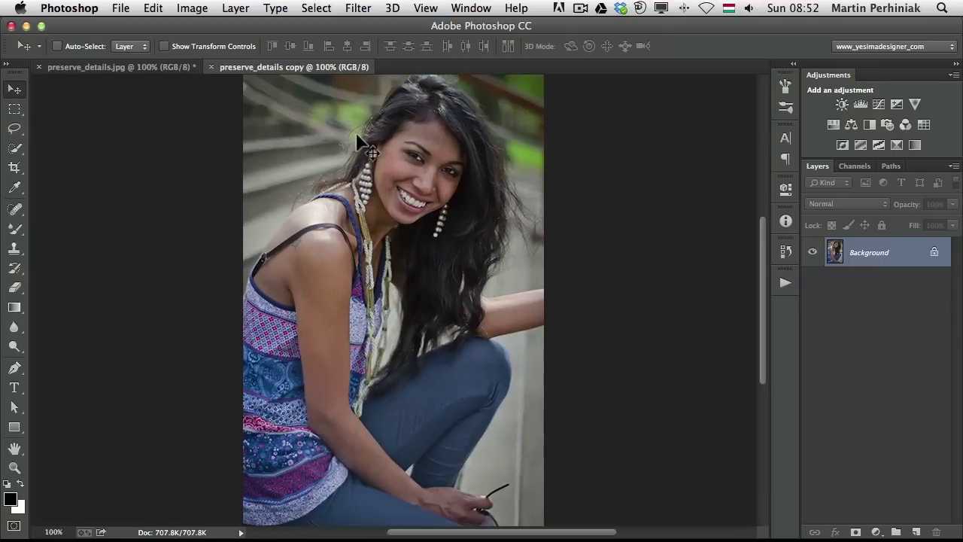
key(super+alt+2)
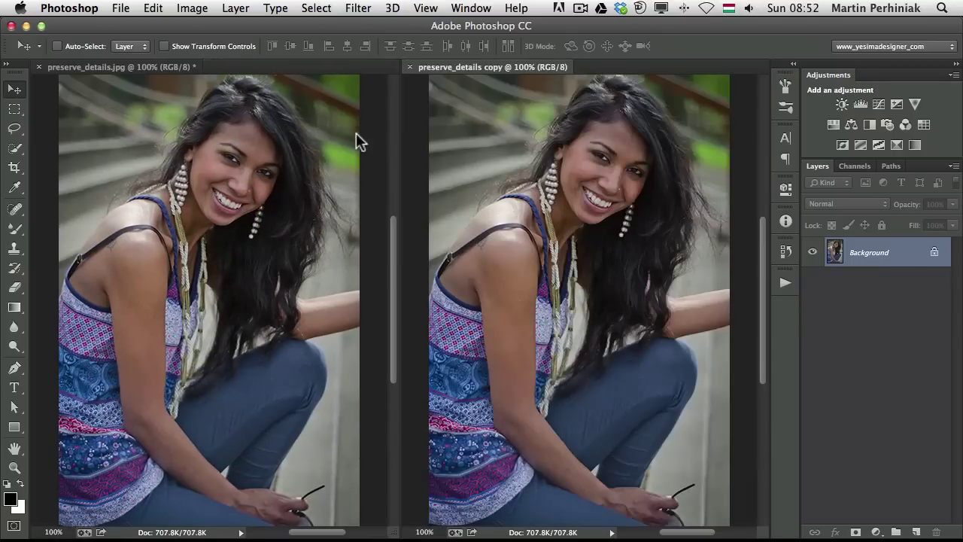
click(192, 7)
click(217, 140)
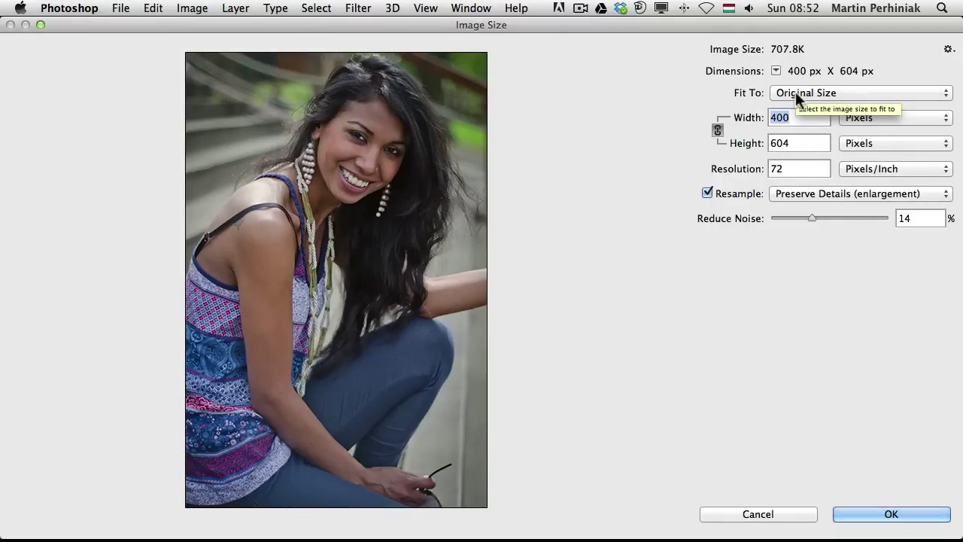
Step: Enlarge the copy to 1000 px wide with Preserve Details
text(1000)
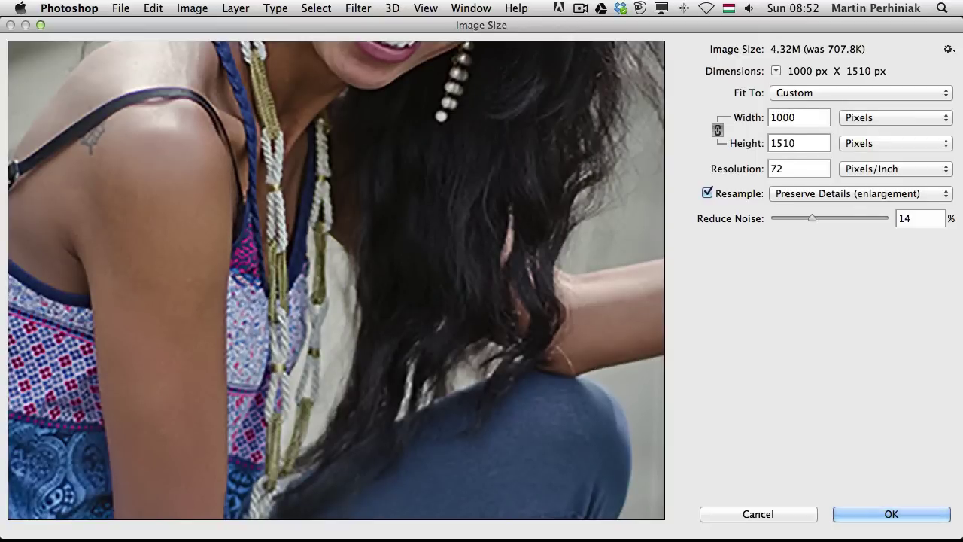
key(Escape)
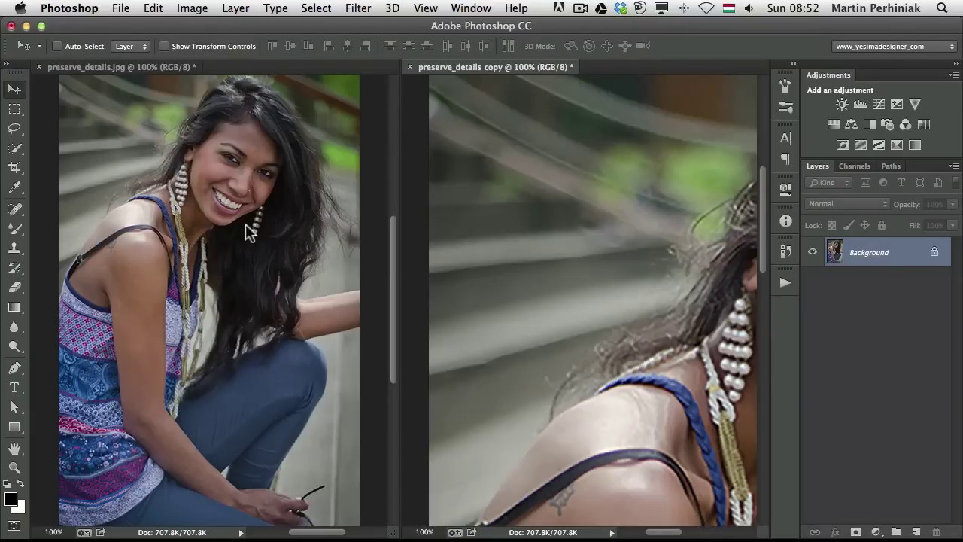
click(253, 235)
Step: Resize the original preserve_details.jpg to 1000 px wide with Bicubic Smoother (enlargement)
key(super+alt+i)
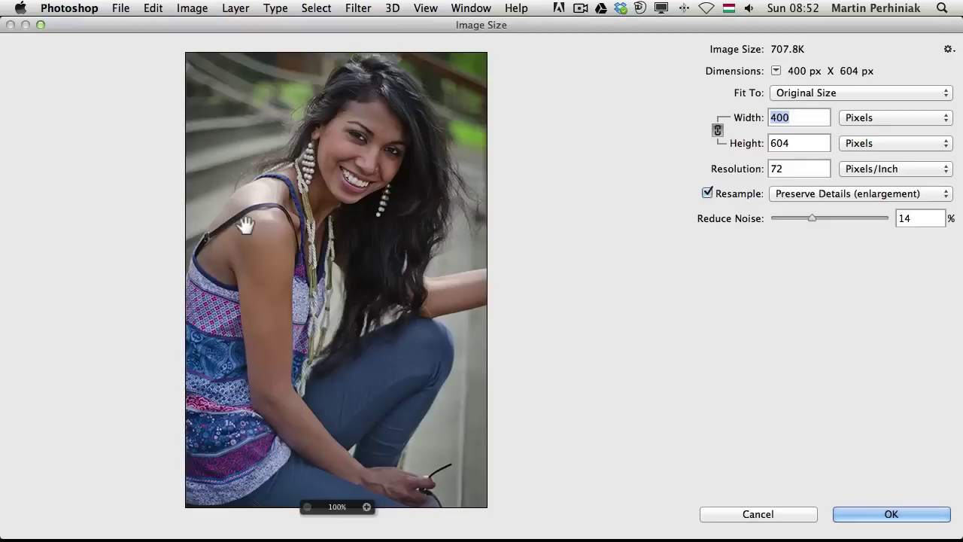
text(1)
text(000)
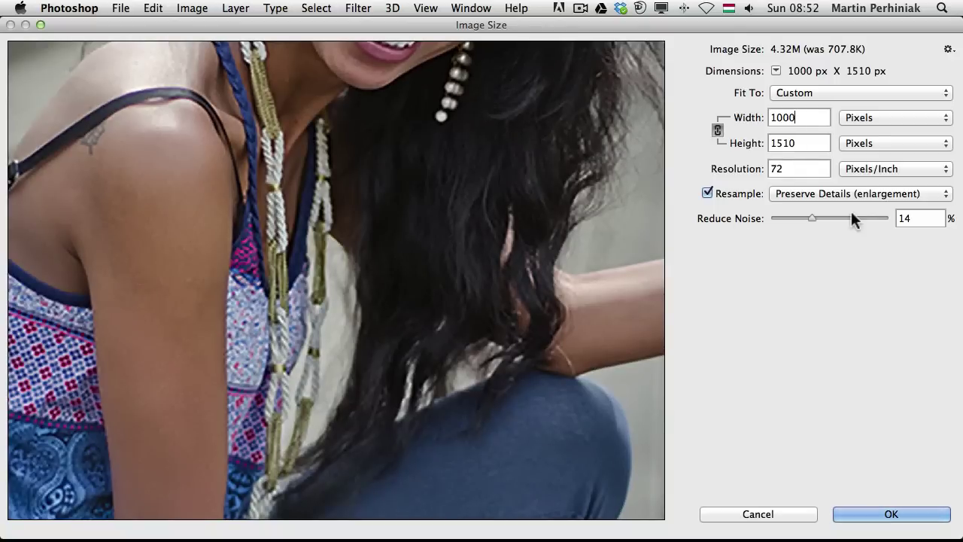
click(840, 189)
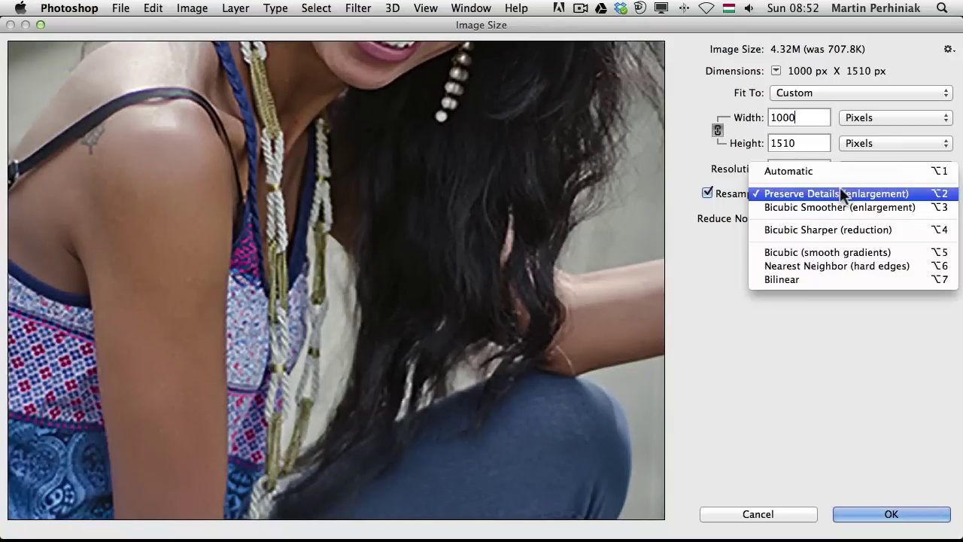
click(831, 205)
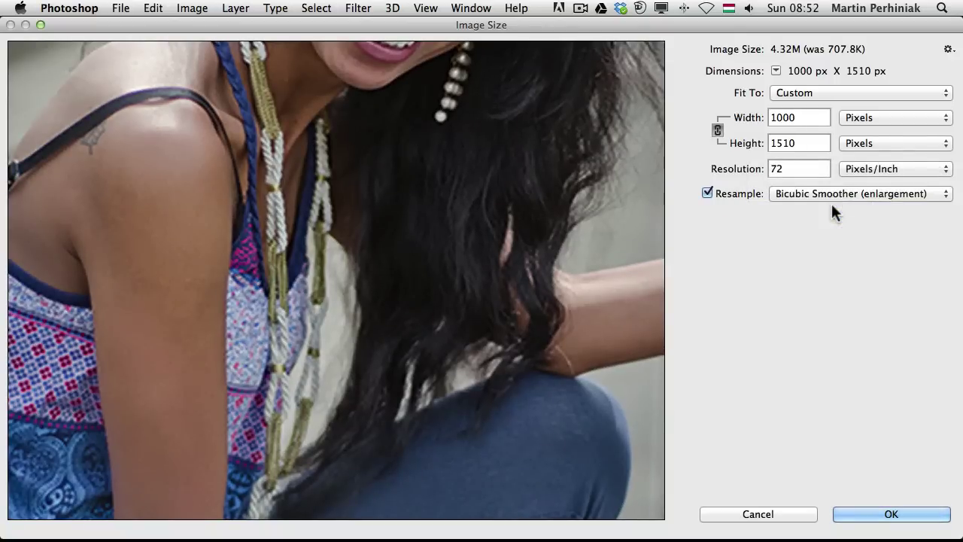
click(898, 516)
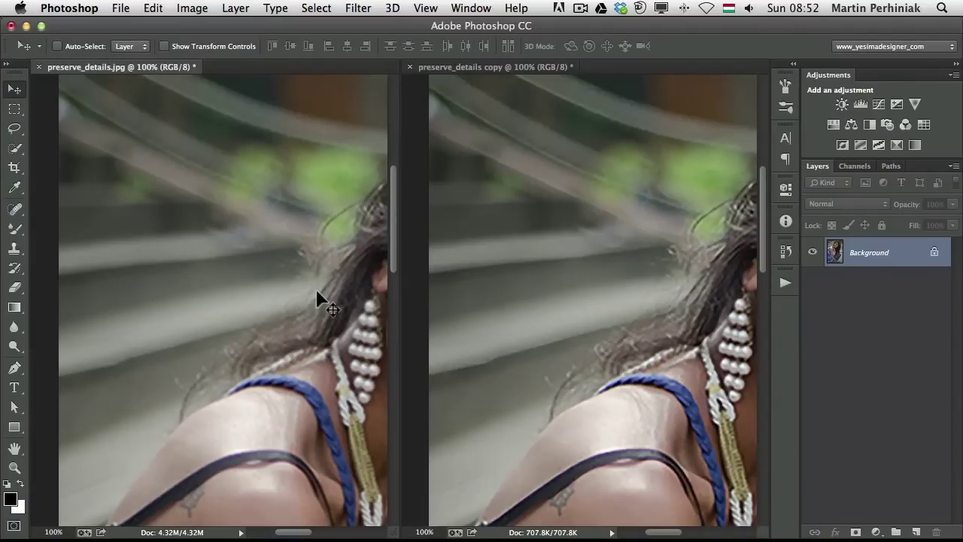
Step: Look through the Window > Arrange options without changing anything
click(460, 9)
mouse_move(464, 30)
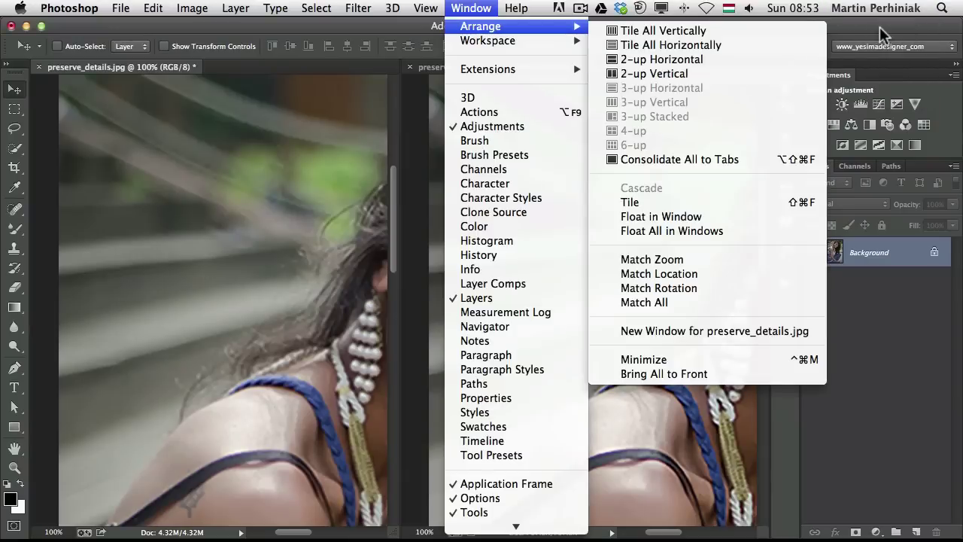
click(879, 26)
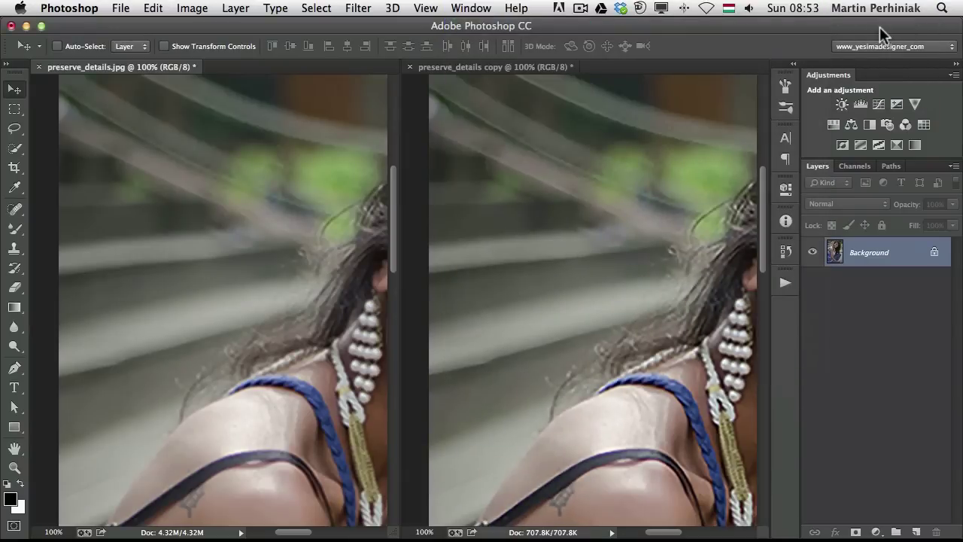
Step: Pan both enlarged portraits together to show the woman's face
click(528, 297)
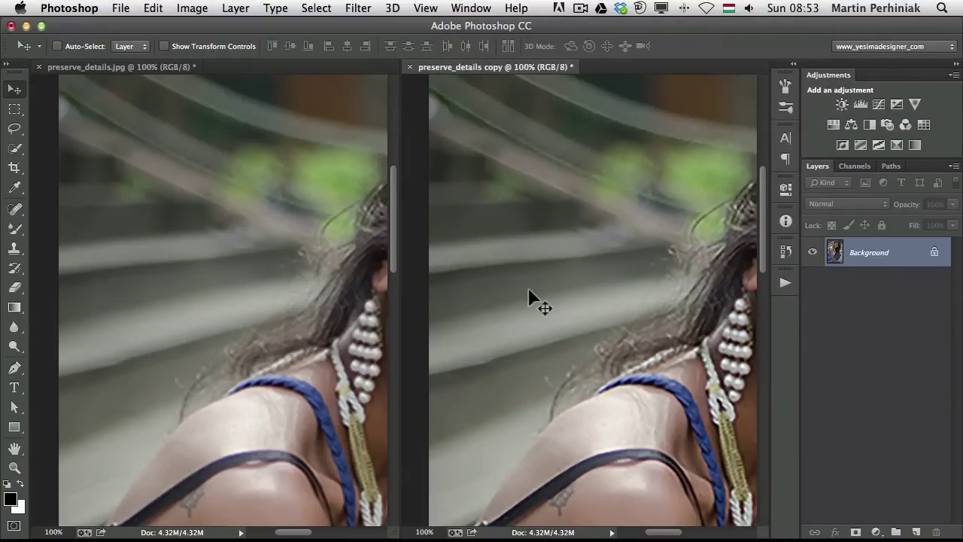
key(space)
drag(580, 286, 313, 258)
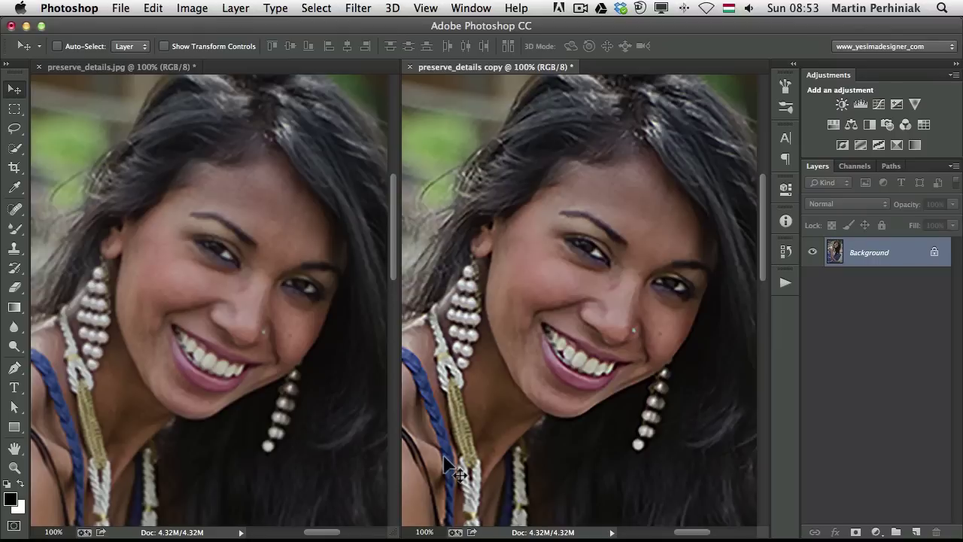
drag(490, 408, 505, 329)
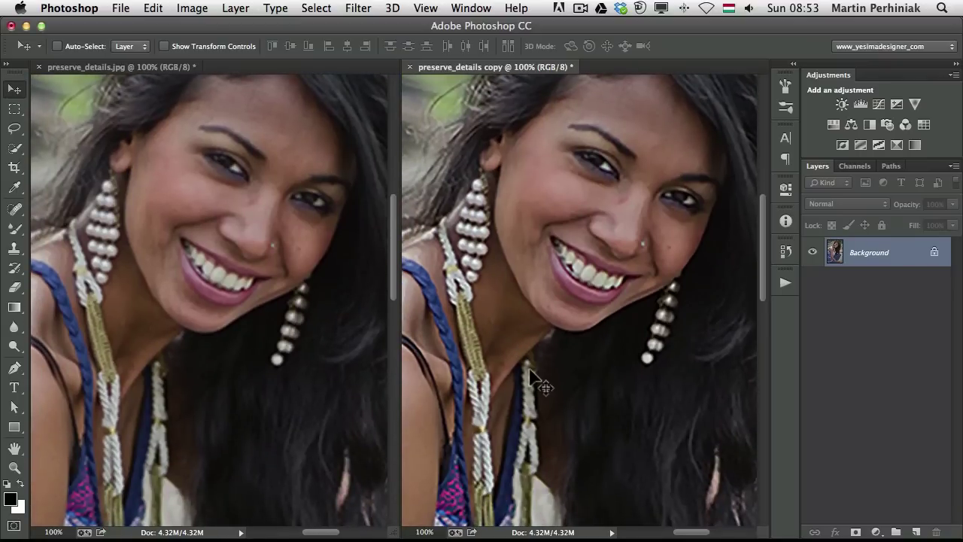